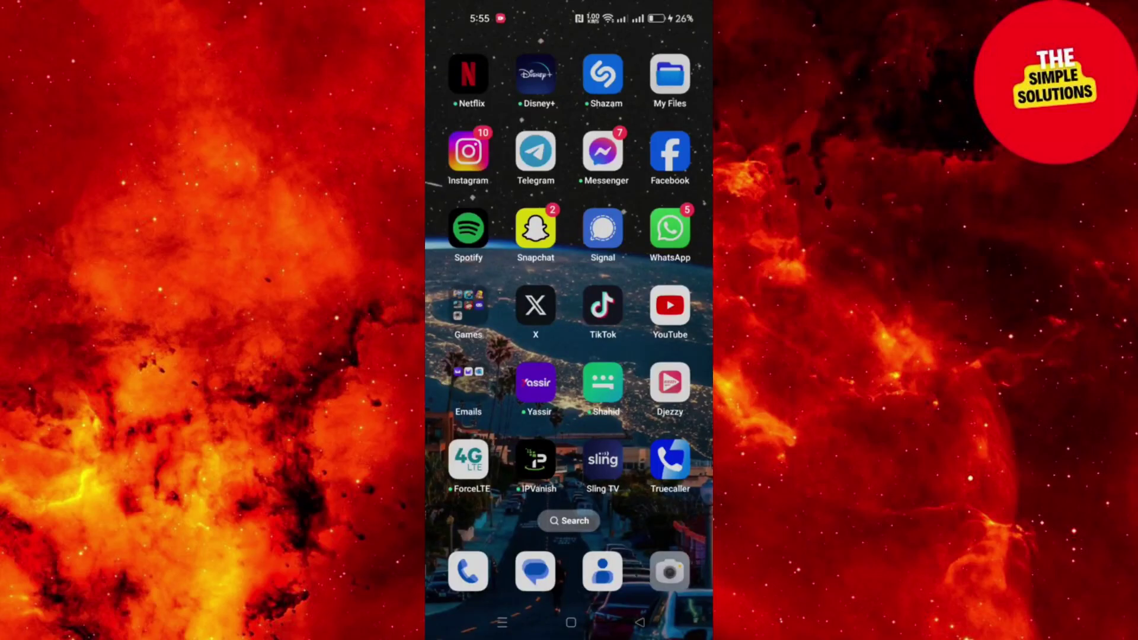
Launch the file manager and show the device storage root with Alarms, Android, DCIM and Download.
{"action": "left_click", "coordinate": [669, 76]}
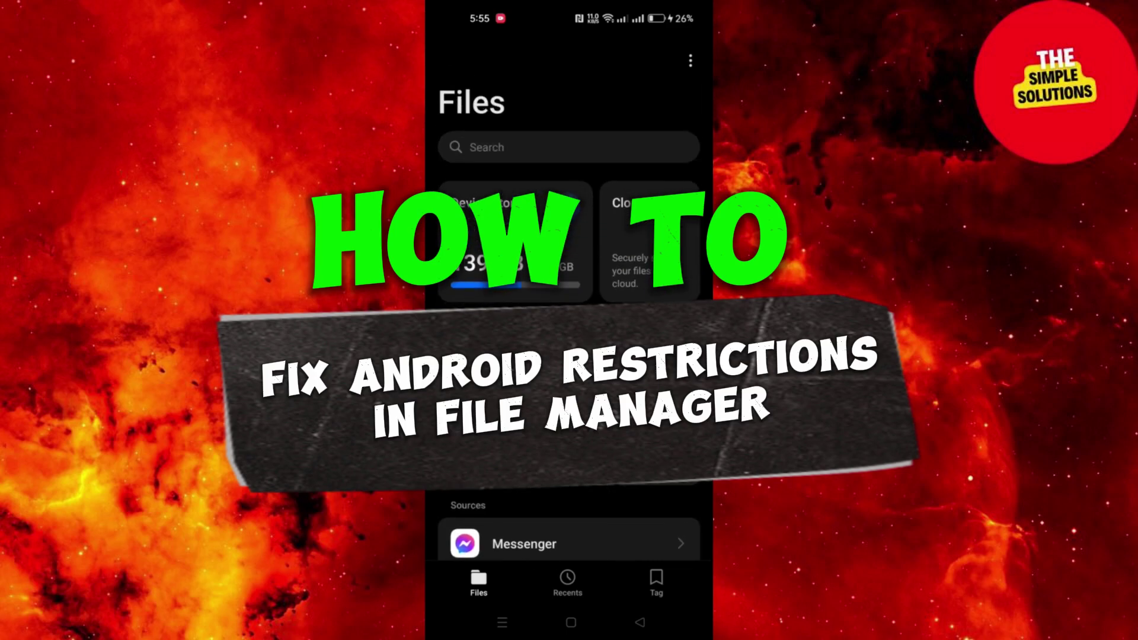
{"action": "left_click", "coordinate": [656, 583]}
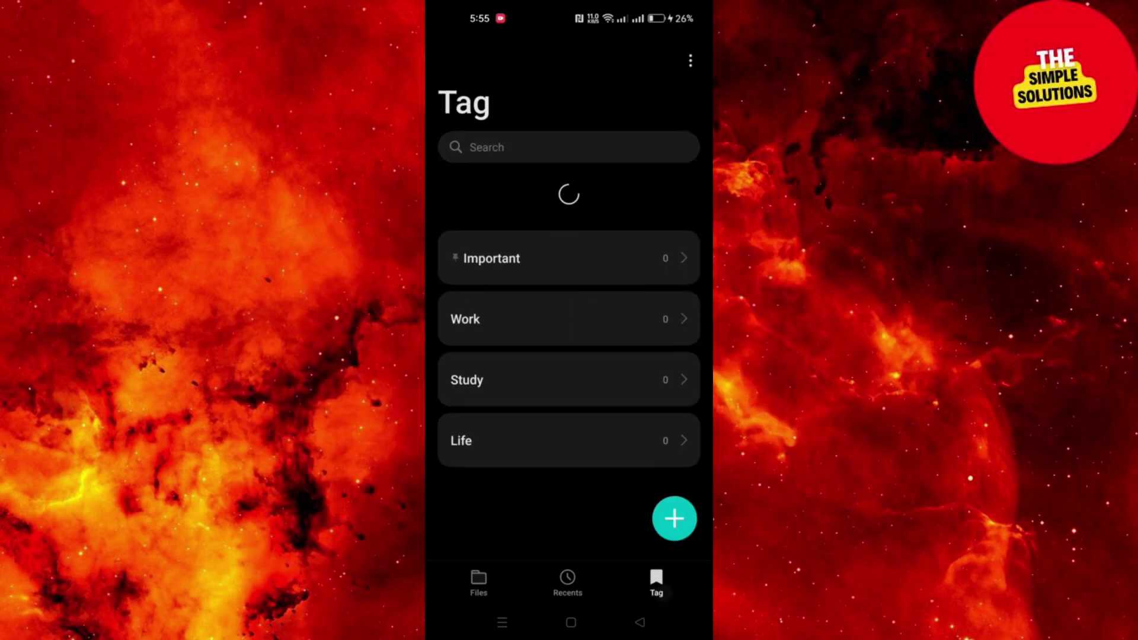
{"action": "left_click", "coordinate": [478, 584]}
{"action": "left_click", "coordinate": [515, 236]}
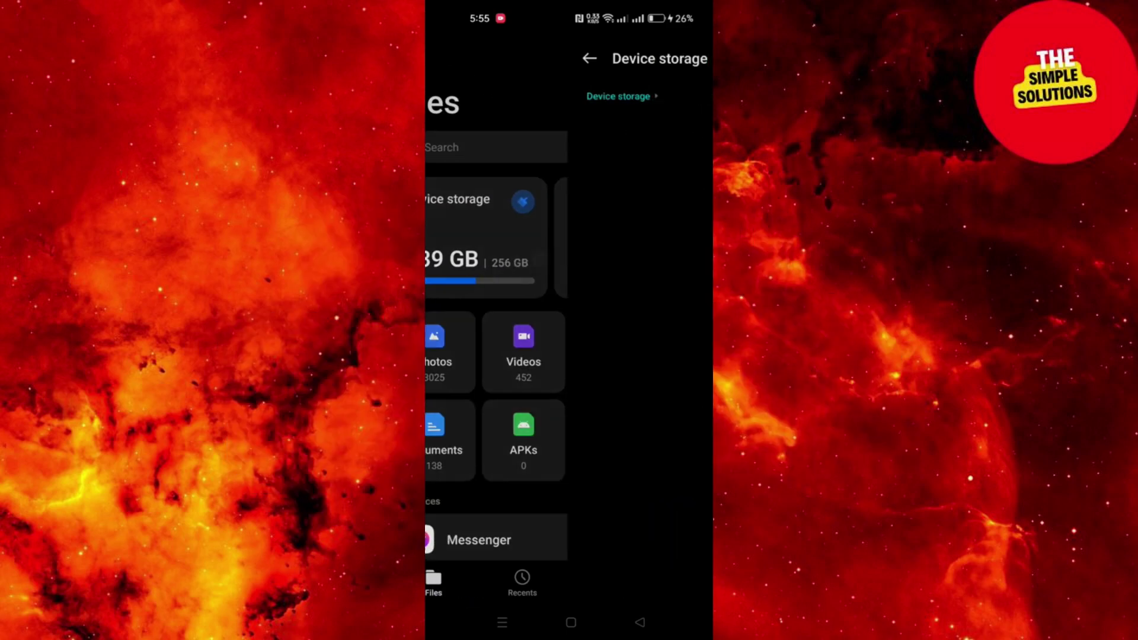
{"action": "scroll", "coordinate": [570, 401], "scroll_direction": "down", "scroll_amount": 5}
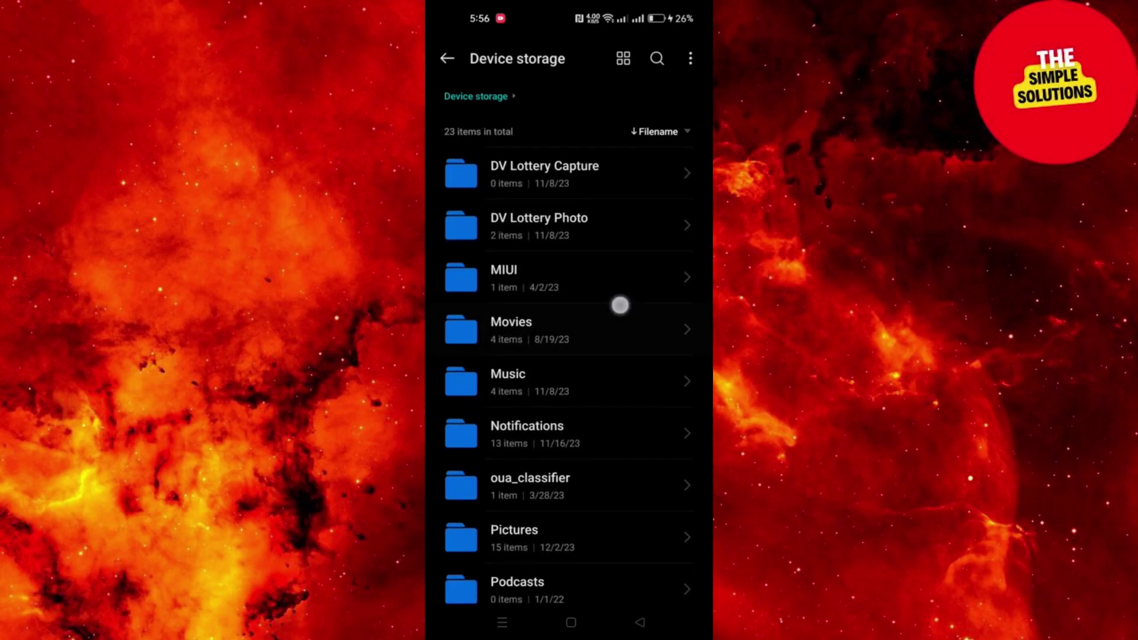
{"action": "scroll", "coordinate": [614, 355], "scroll_direction": "up", "scroll_amount": 5}
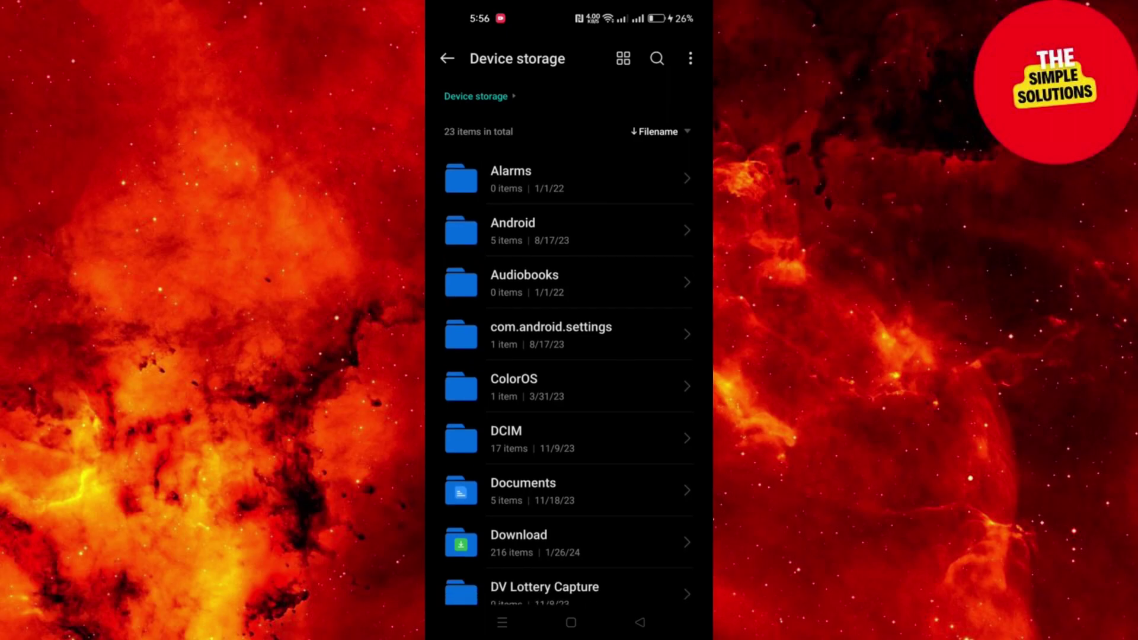
Search Play Store for 'file manager' to list File Commander, File Manager Plus and Files by Google.
{"action": "left_click", "coordinate": [570, 622]}
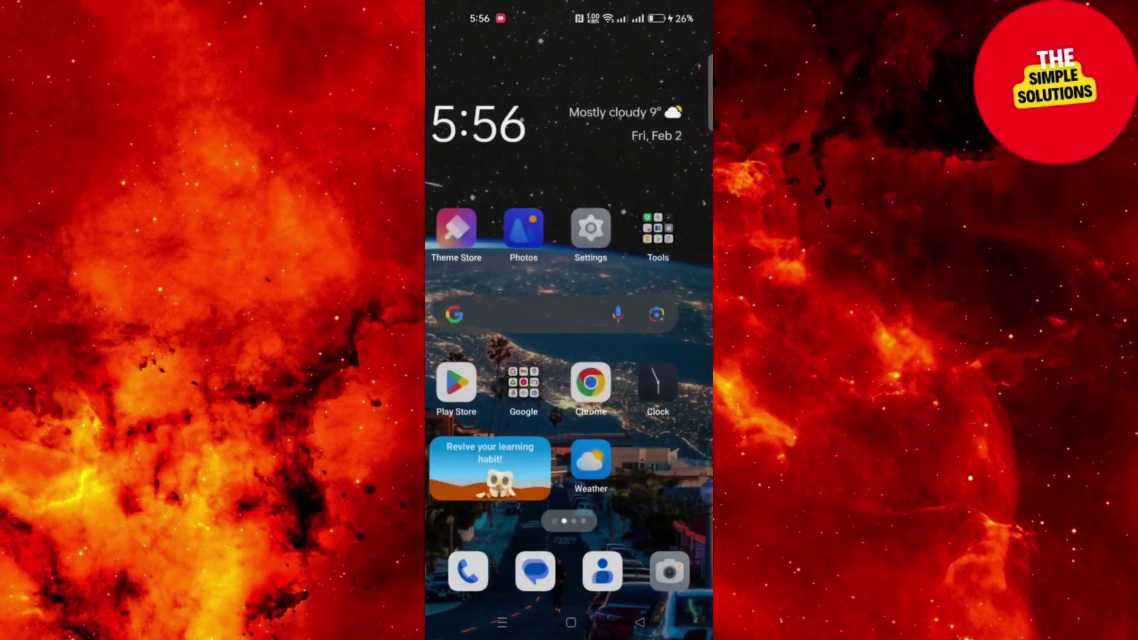
{"action": "left_click", "coordinate": [467, 384]}
{"action": "left_click", "coordinate": [546, 51]}
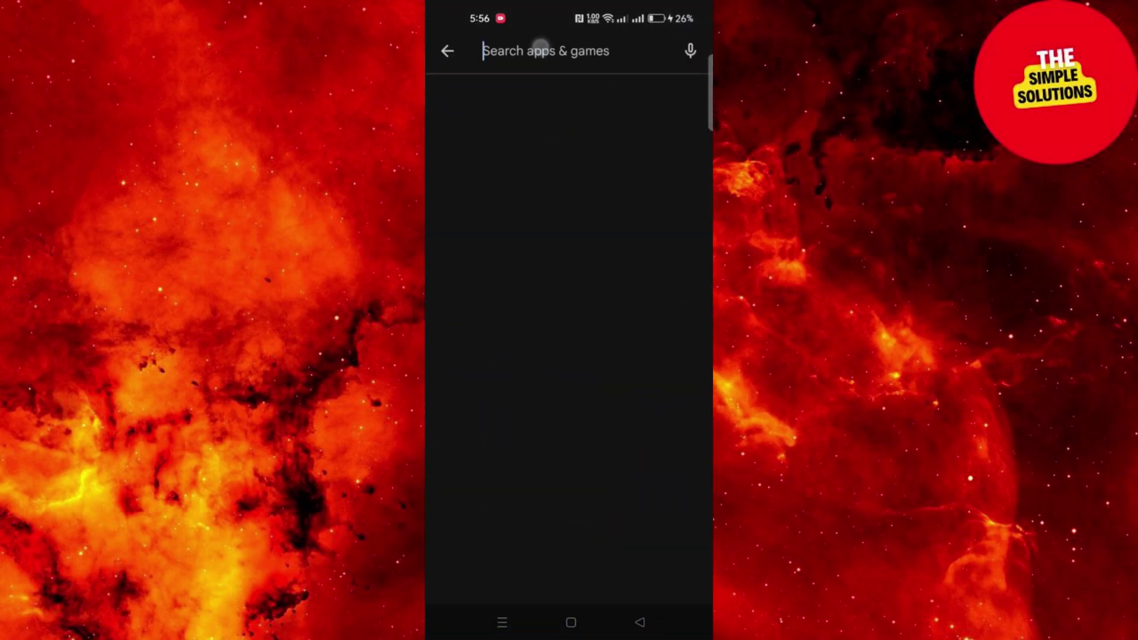
{"action": "type", "text": "file "}
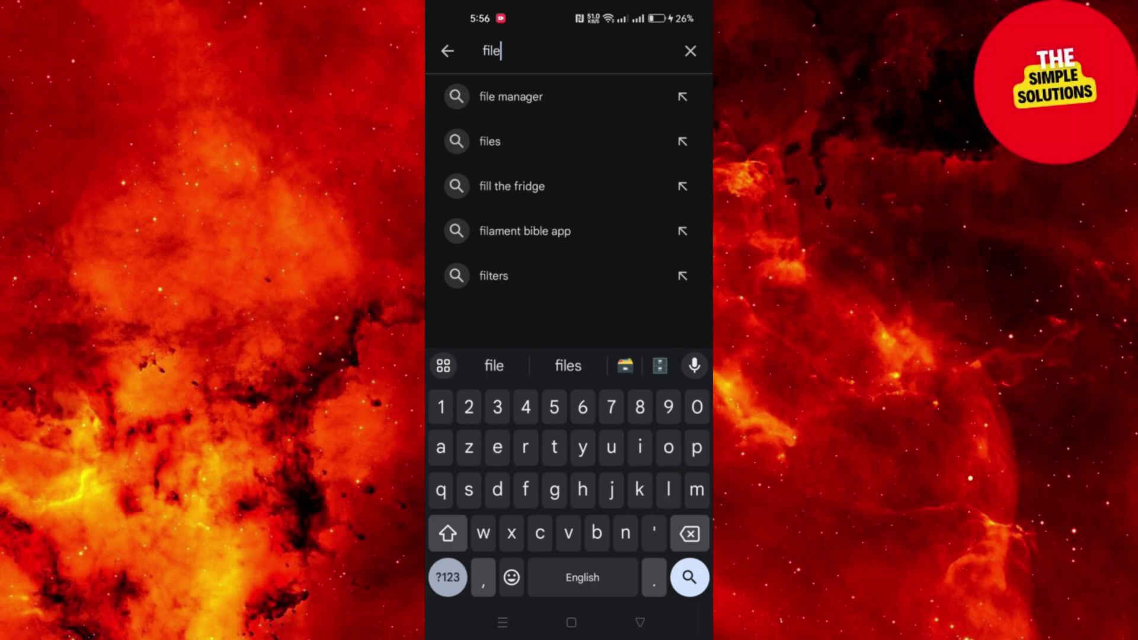
{"action": "type", "text": "manager"}
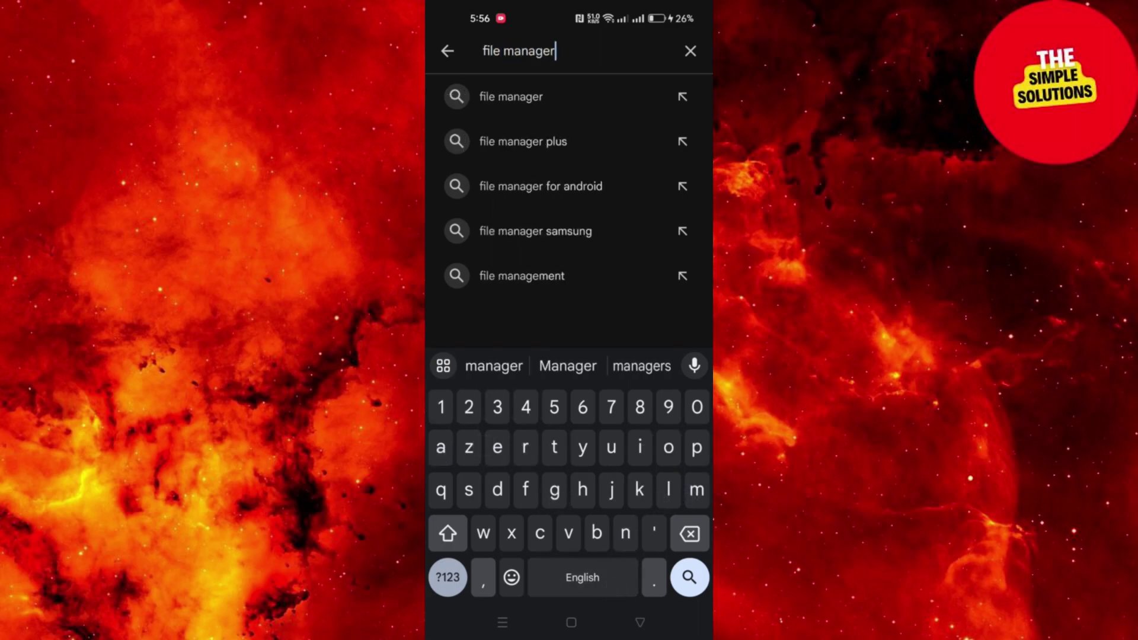
{"action": "left_click", "coordinate": [690, 577]}
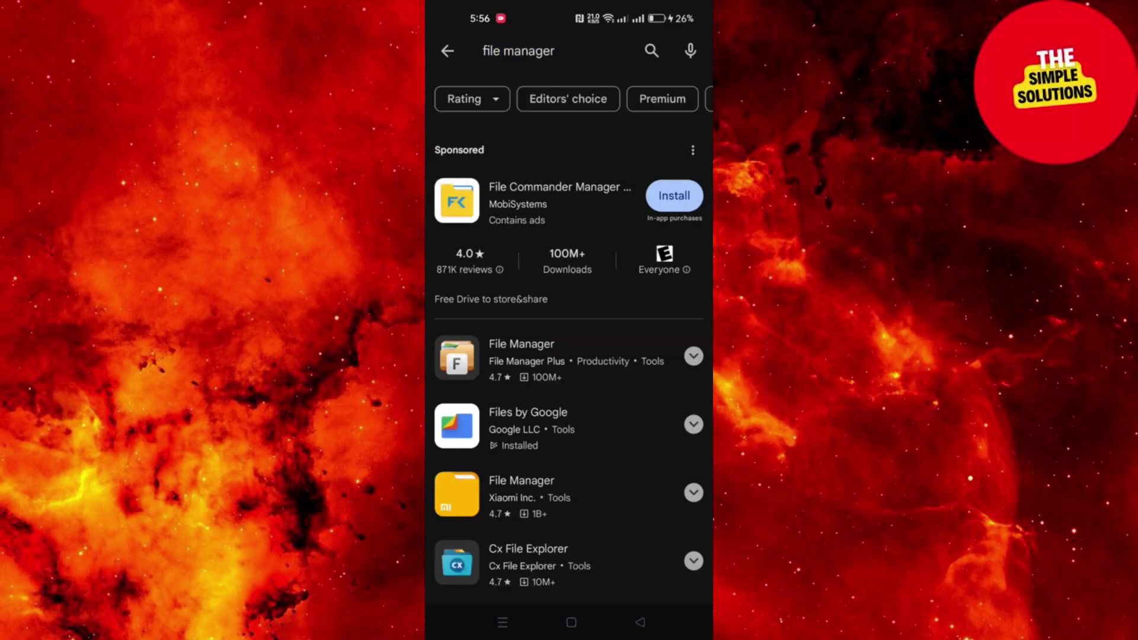
{"action": "left_click_drag", "start_coordinate": [622, 482], "coordinate": [648, 407]}
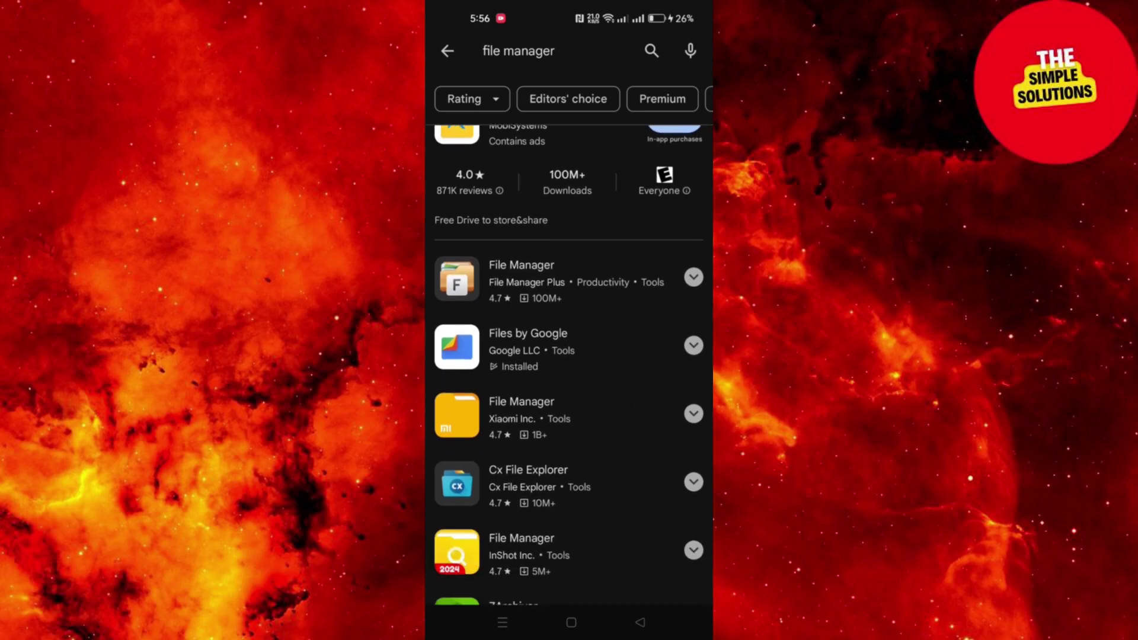
Open the Files by Google store page, which shows the app as installed.
{"action": "left_click", "coordinate": [589, 359]}
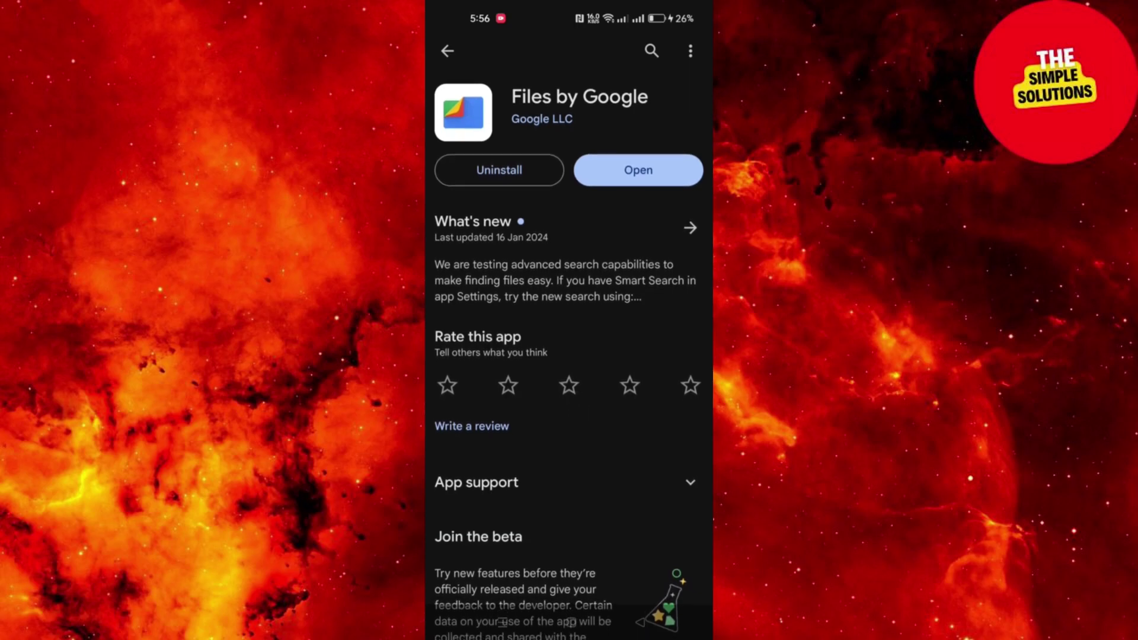
{"action": "left_click_drag", "start_coordinate": [632, 521], "coordinate": [672, 328]}
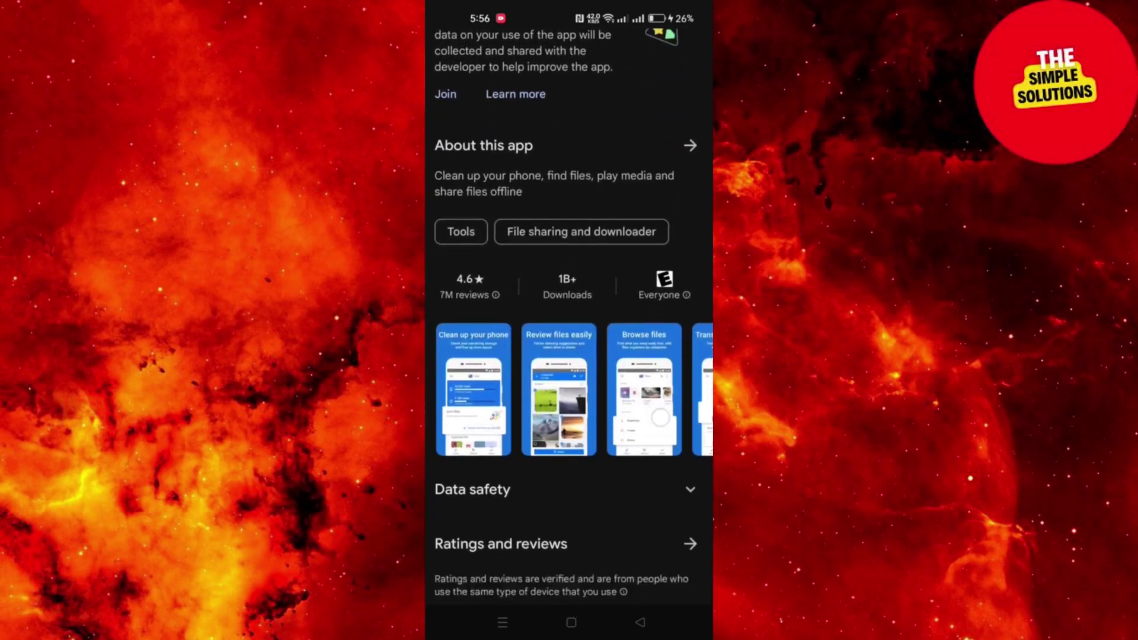
{"action": "mouse_move", "coordinate": [630, 544]}
{"action": "left_mouse_down"}
{"action": "mouse_move", "coordinate": [643, 499]}
{"action": "mouse_move", "coordinate": [604, 613]}
{"action": "left_mouse_up"}
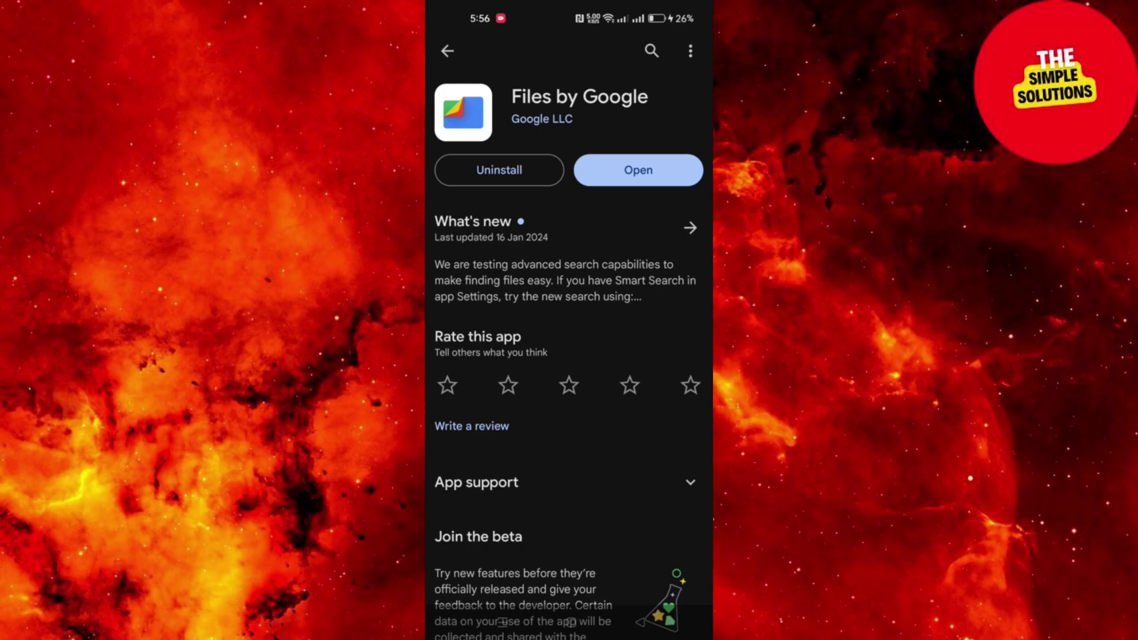
Launch Files by Google from its store page and dismiss the Nearby Share notice with Got it.
{"action": "left_click", "coordinate": [638, 170]}
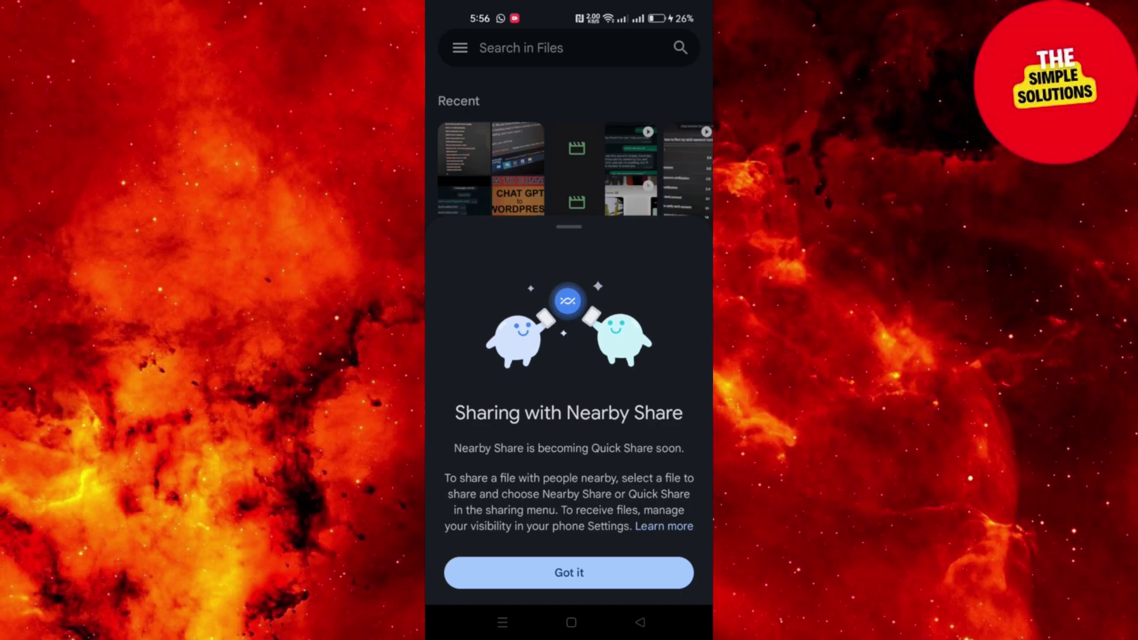
{"action": "left_click", "coordinate": [641, 573]}
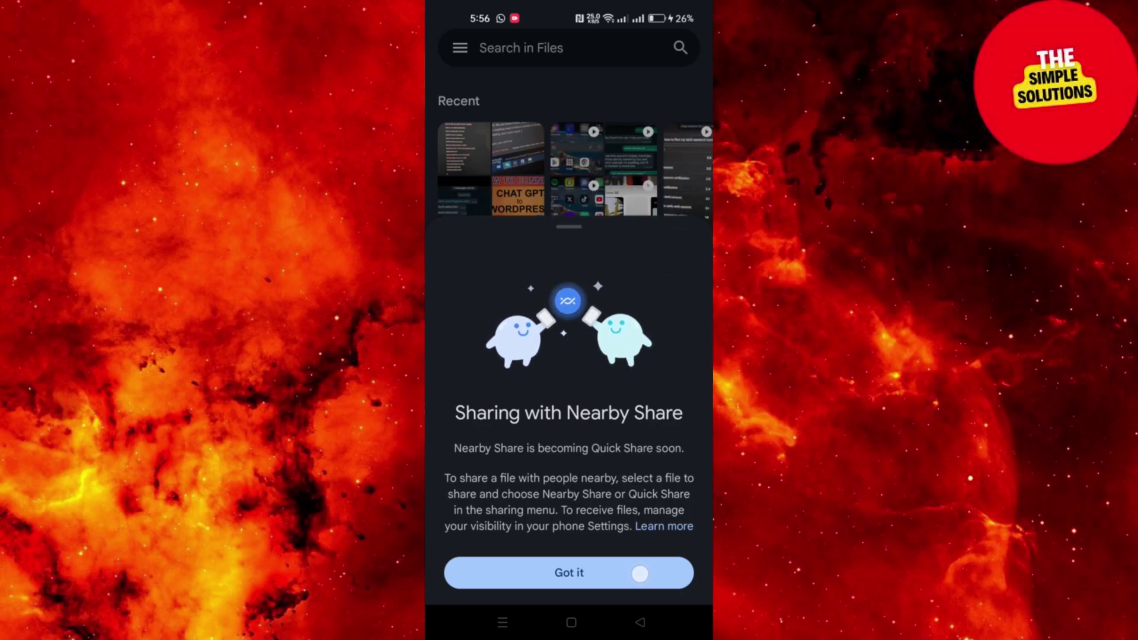
{"action": "left_click_drag", "start_coordinate": [623, 533], "coordinate": [623, 470]}
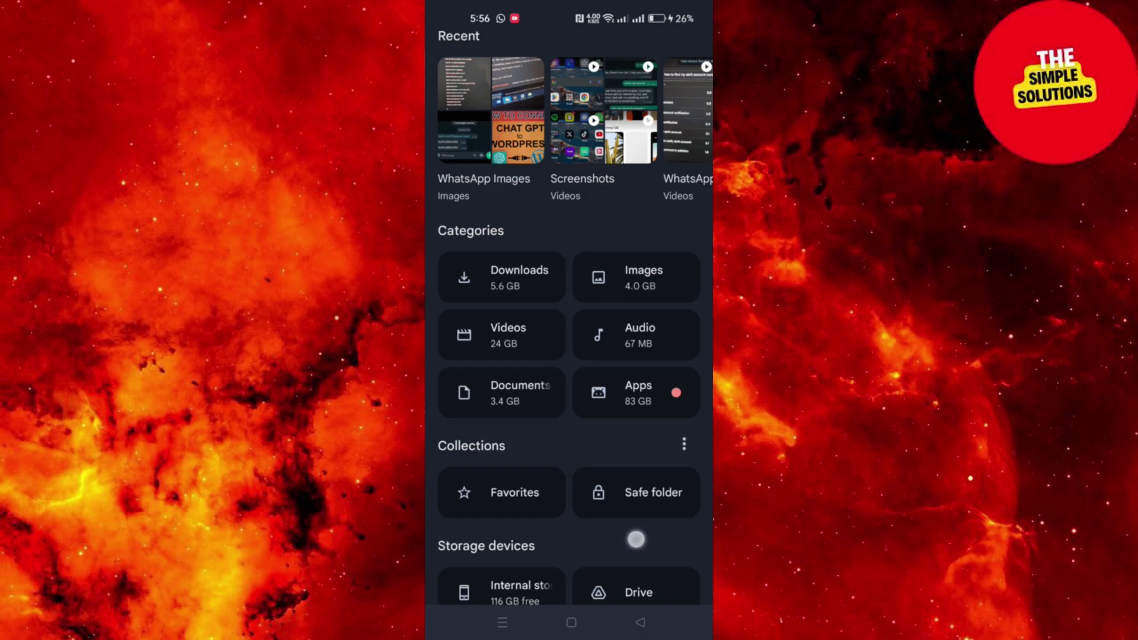
{"action": "left_click_drag", "start_coordinate": [638, 541], "coordinate": [668, 445]}
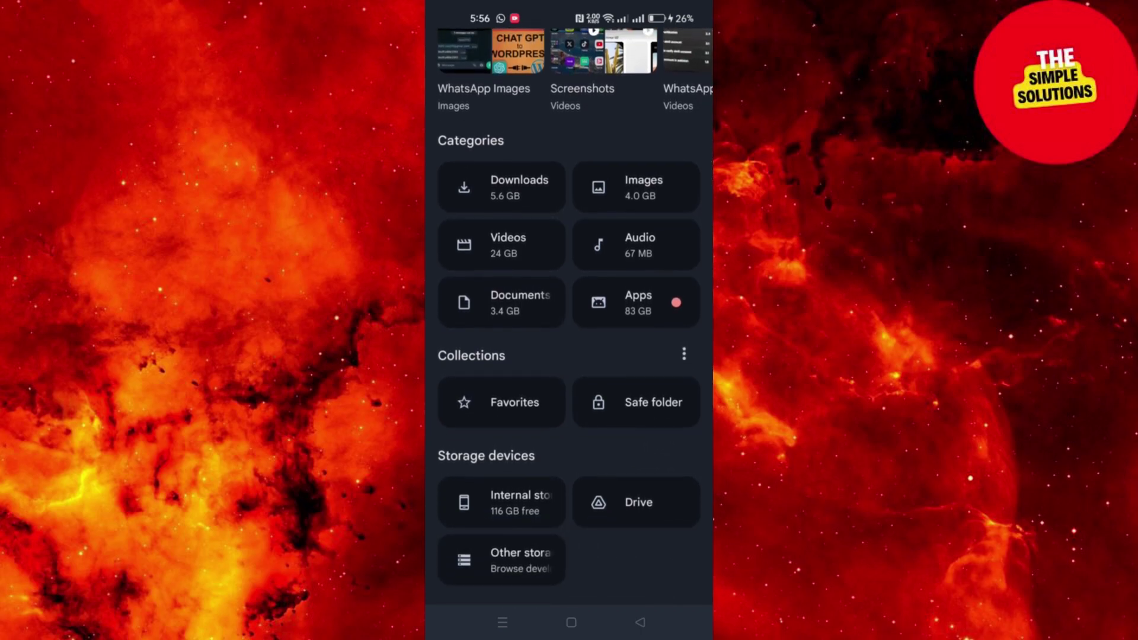
{"action": "left_click", "coordinate": [464, 509]}
Open Internal storage › Android, find its data folder empty, and return to Android.
{"action": "left_click", "coordinate": [502, 510]}
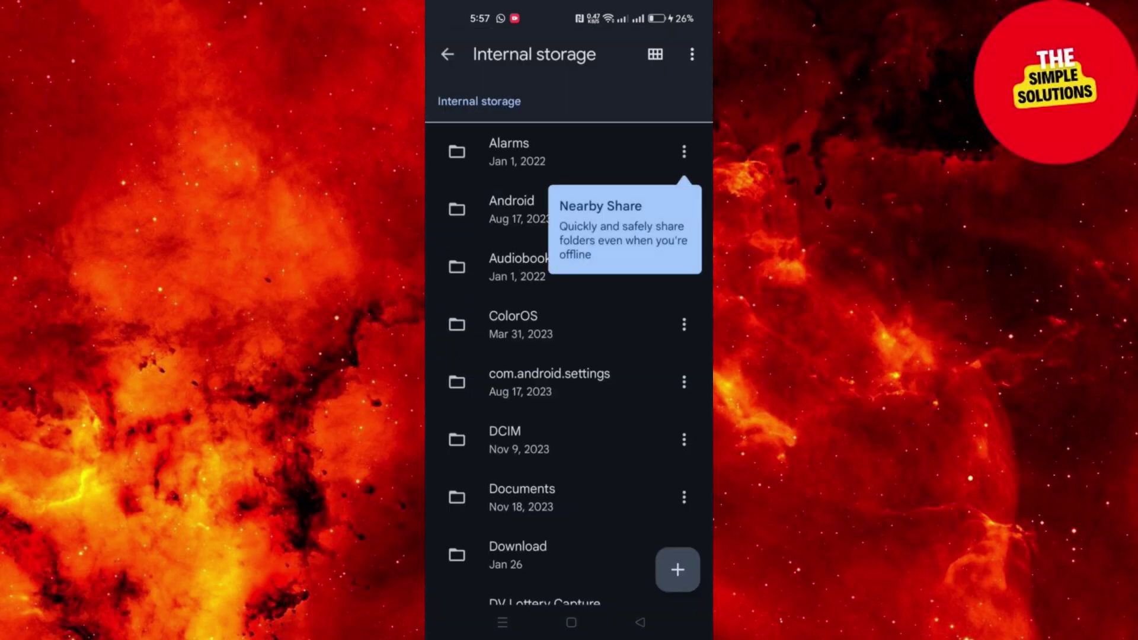
{"action": "left_click", "coordinate": [612, 363]}
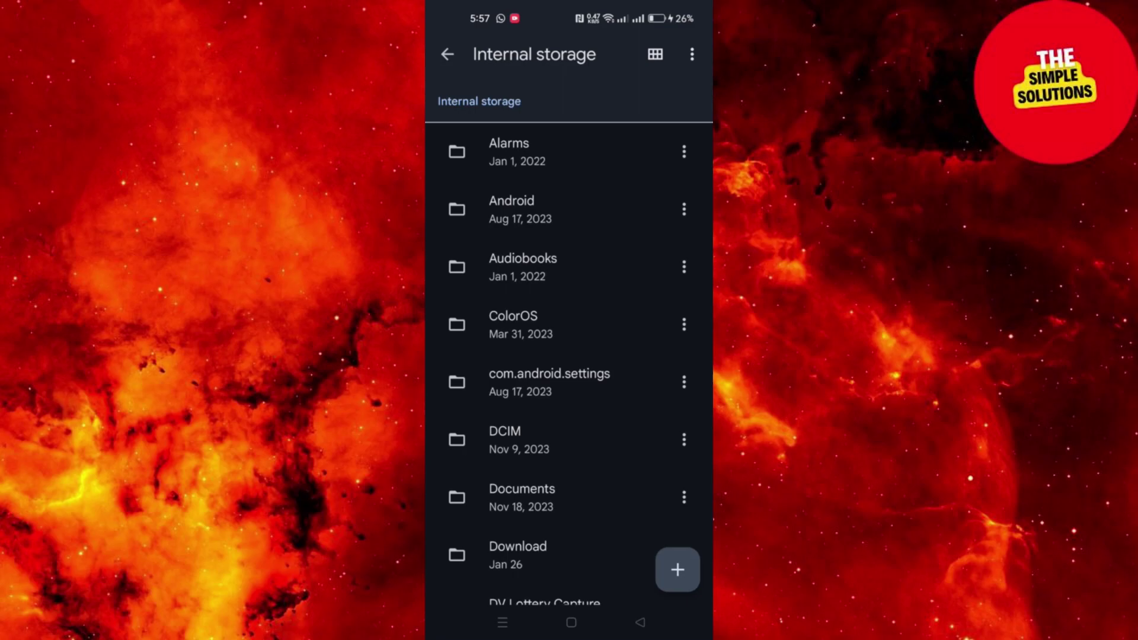
{"action": "left_click_drag", "start_coordinate": [600, 504], "coordinate": [655, 339]}
{"action": "left_click_drag", "start_coordinate": [569, 107], "coordinate": [571, 218]}
{"action": "left_click", "coordinate": [571, 218]}
{"action": "left_click", "coordinate": [551, 207]}
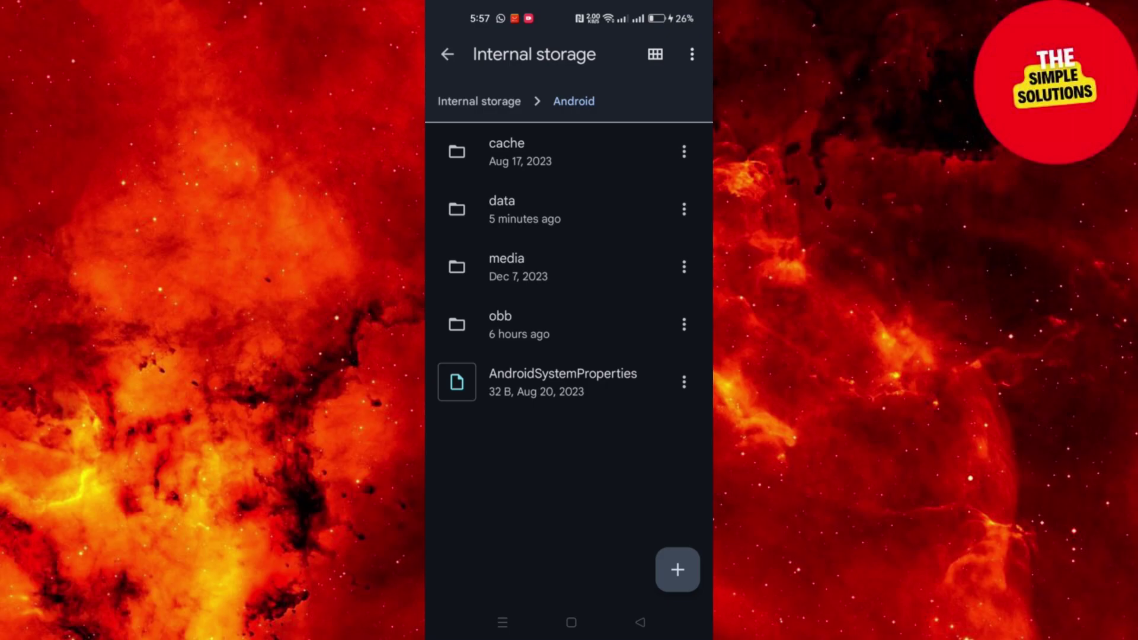
{"action": "left_click", "coordinate": [565, 209]}
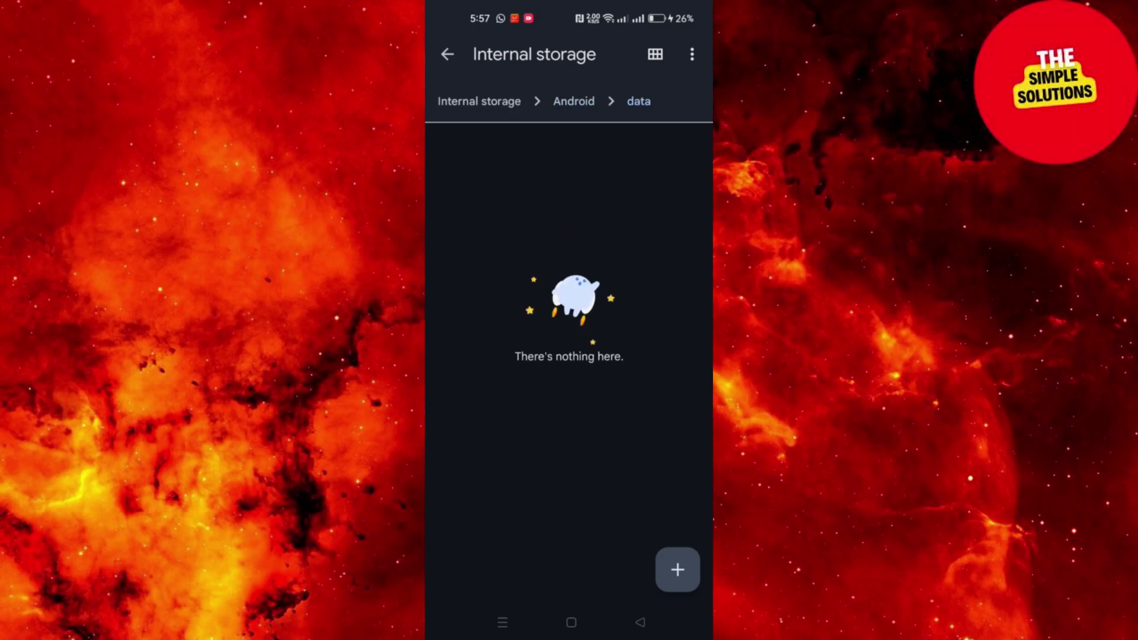
{"action": "left_click", "coordinate": [581, 102]}
In media, check the com.mobile.legends, com.instagram.android and Yahoo mail folders, all empty.
{"action": "left_click", "coordinate": [578, 270]}
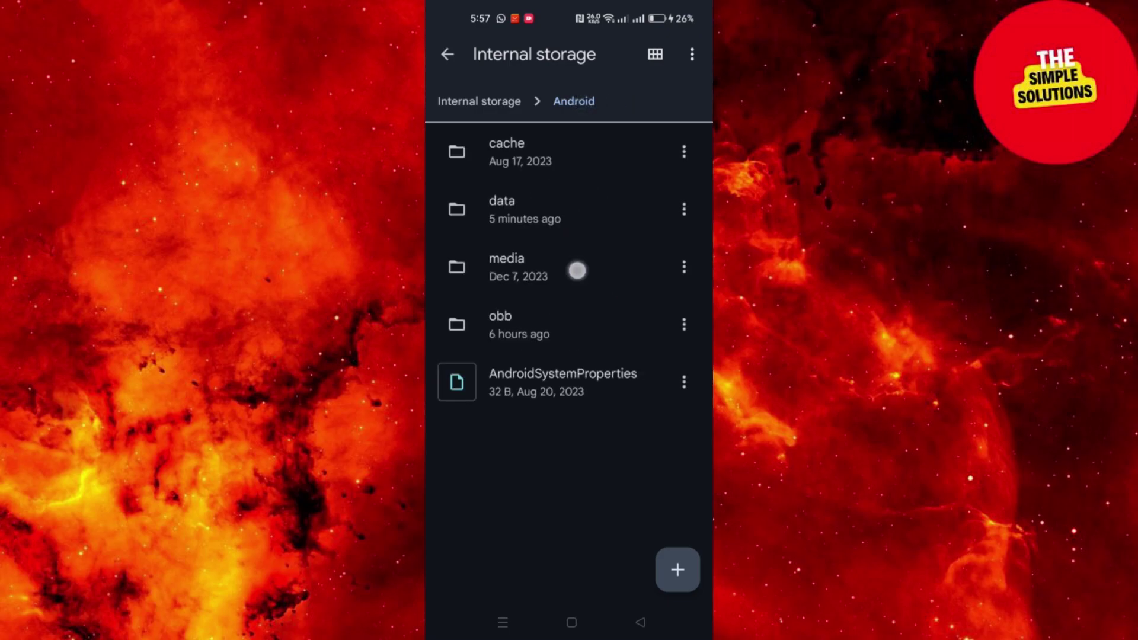
{"action": "scroll", "coordinate": [594, 440], "scroll_direction": "down", "scroll_amount": 1}
{"action": "left_click", "coordinate": [608, 356]}
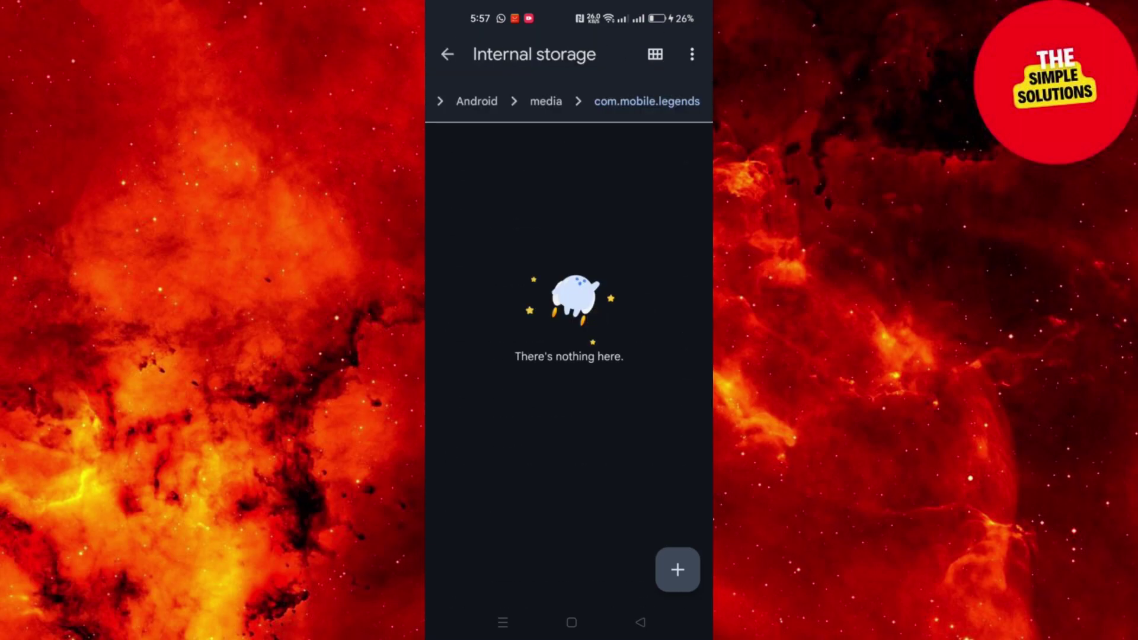
{"action": "left_click", "coordinate": [546, 101]}
{"action": "left_click", "coordinate": [566, 213]}
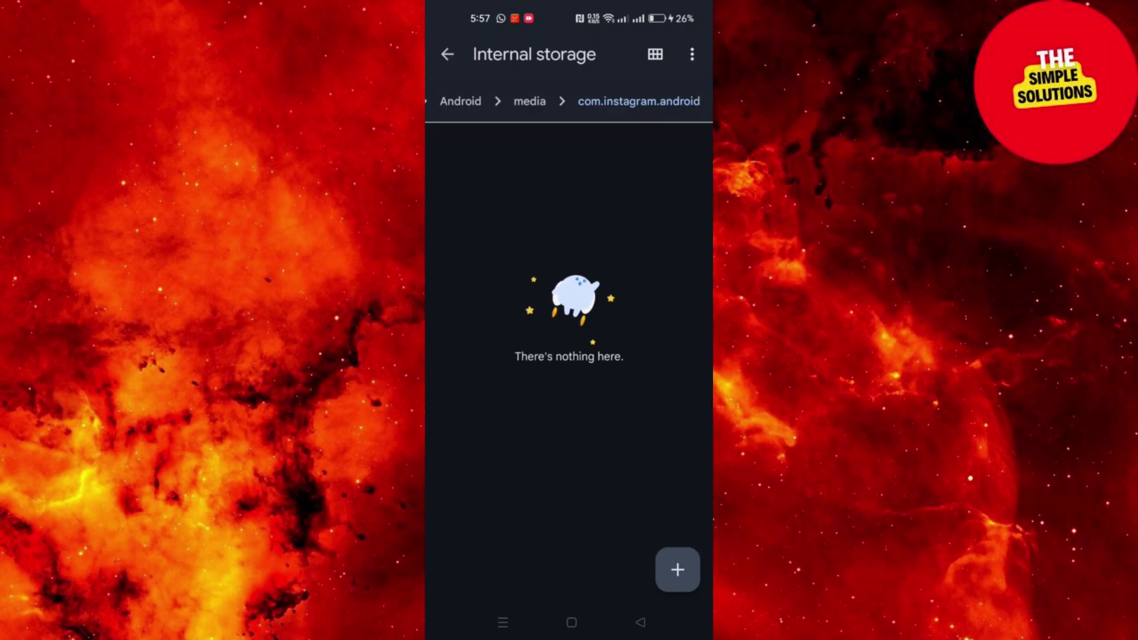
{"action": "left_click", "coordinate": [530, 101]}
{"action": "left_click", "coordinate": [602, 444]}
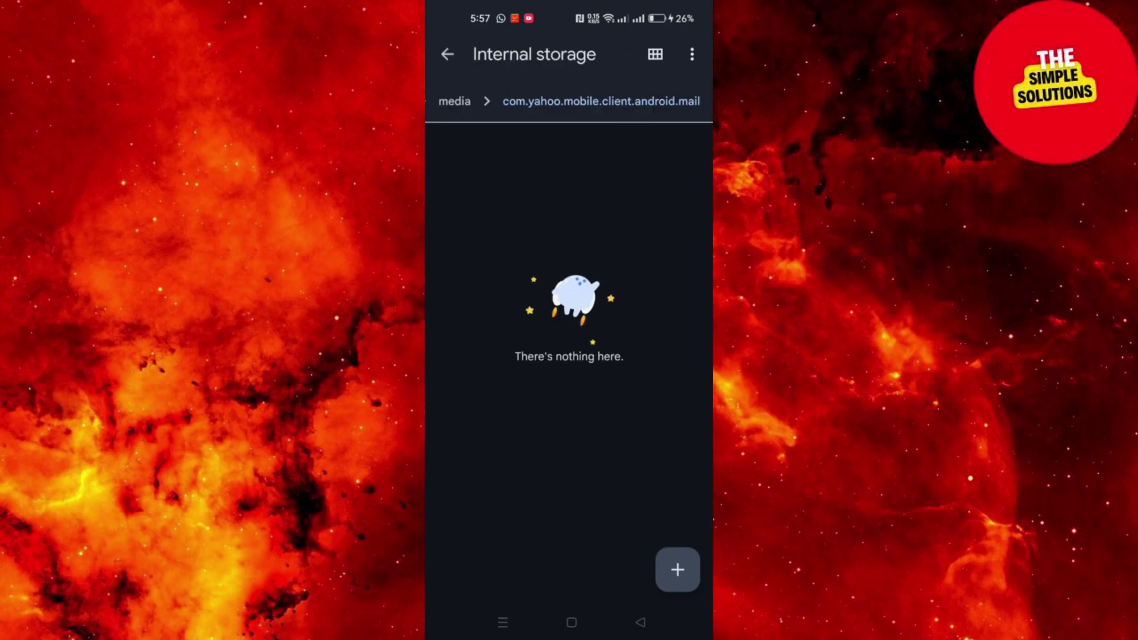
{"action": "left_click", "coordinate": [463, 103]}
{"action": "scroll", "coordinate": [609, 444], "scroll_direction": "down", "scroll_amount": 2}
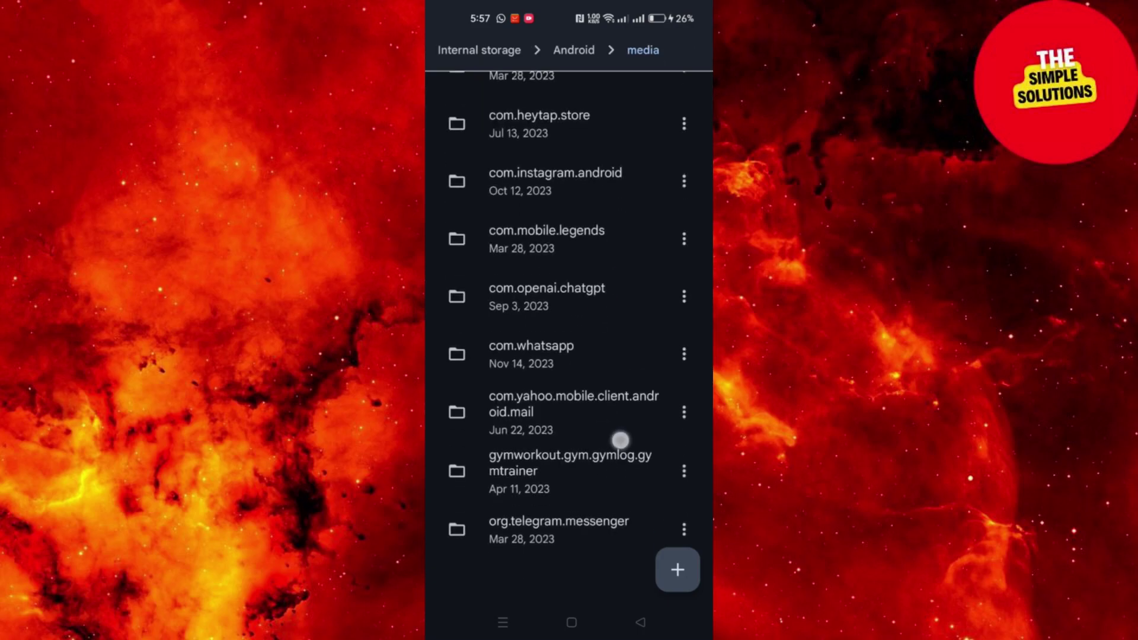
{"action": "scroll", "coordinate": [608, 355], "scroll_direction": "up", "scroll_amount": 3}
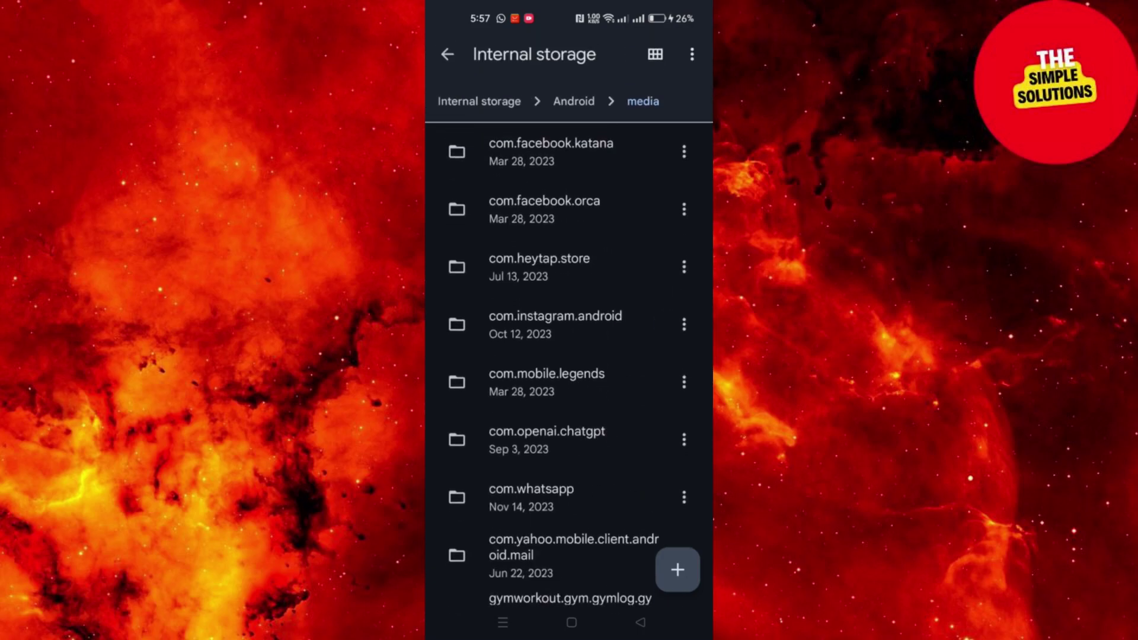